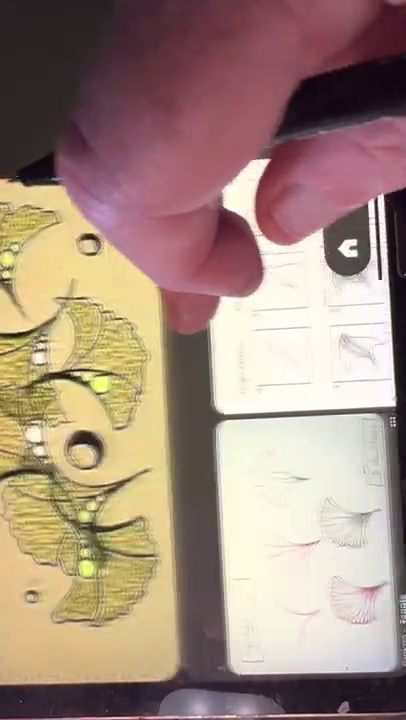
scroll(200, 360, "down", 5)
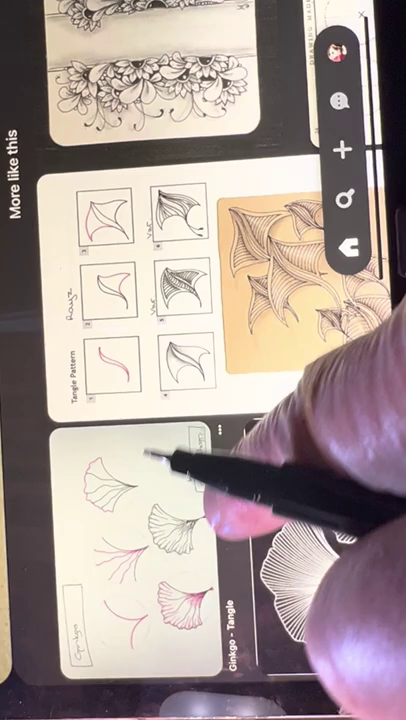